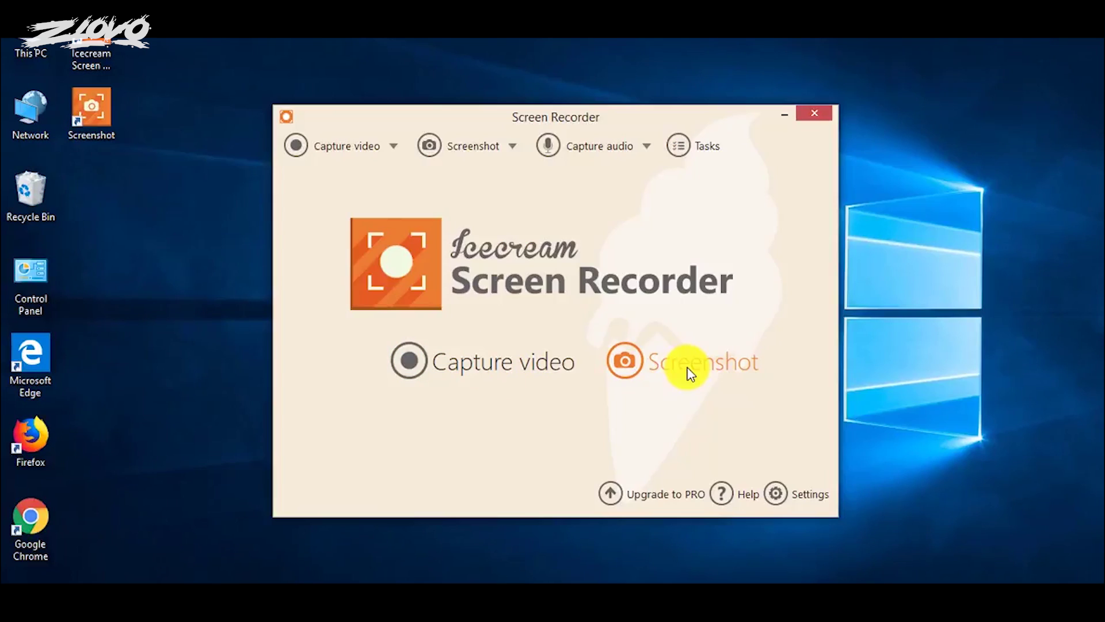
# Step: Look through the audio bitrate, screenshot area and video capture area dropdowns, then close them
pyautogui.click(600, 146)
pyautogui.click(472, 146)
pyautogui.click(347, 145)
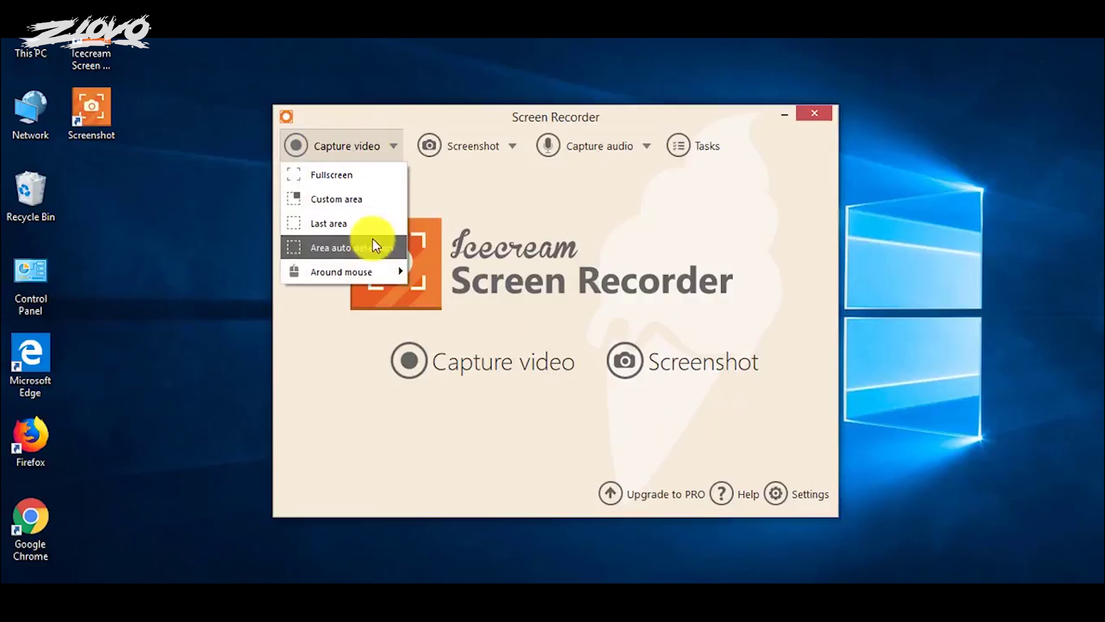
pyautogui.click(296, 144)
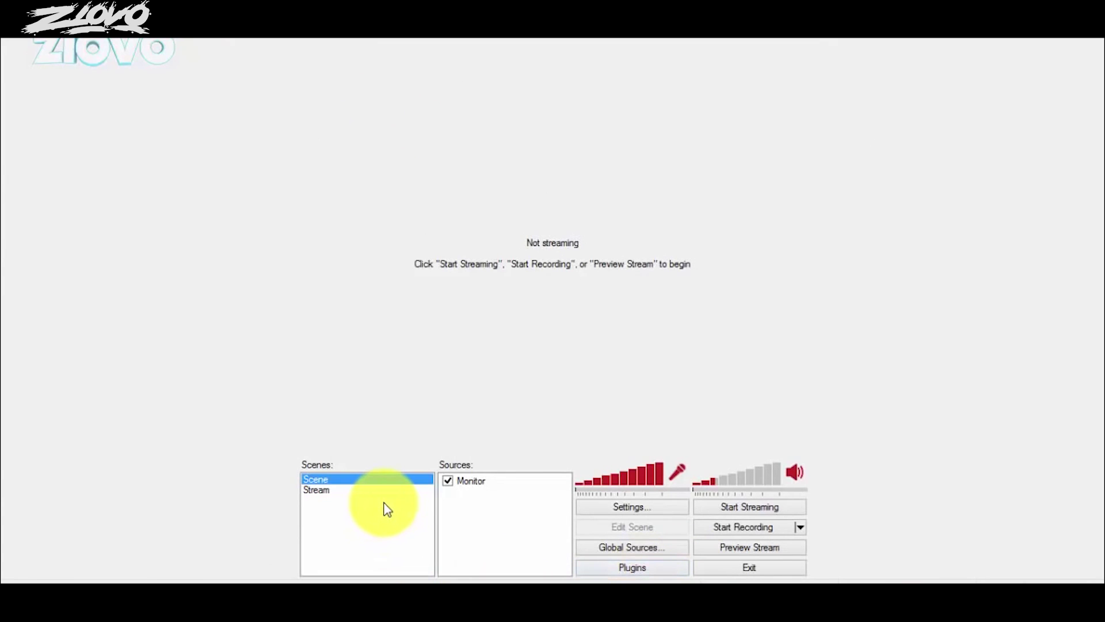
# Step: Add a new scene named Twitch to the OBS scene list
pyautogui.rightClick(375, 535)
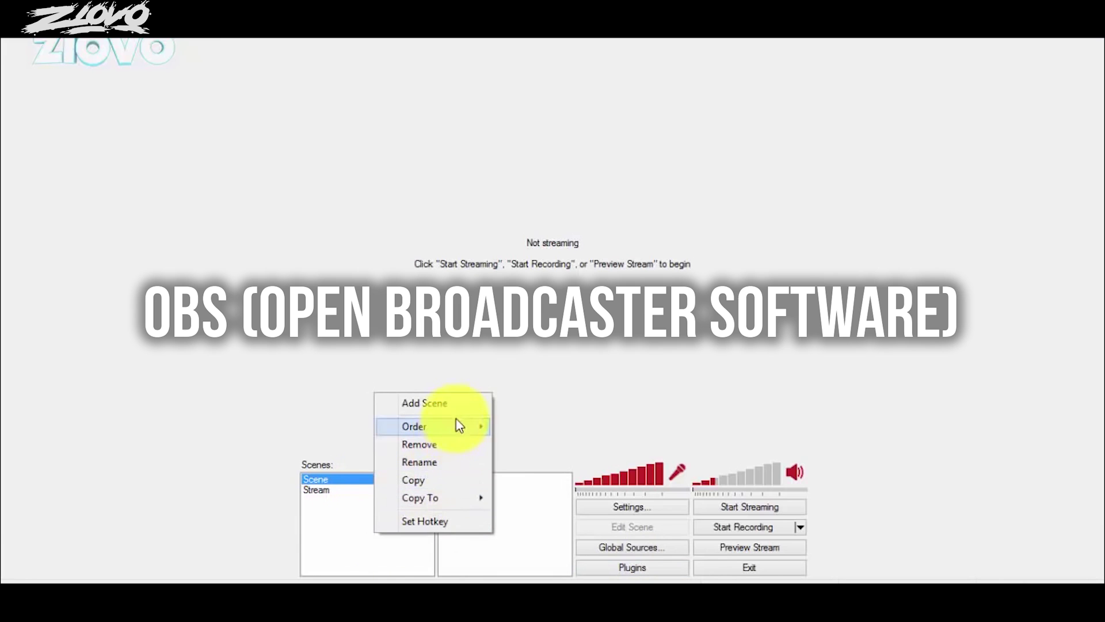
pyautogui.click(457, 405)
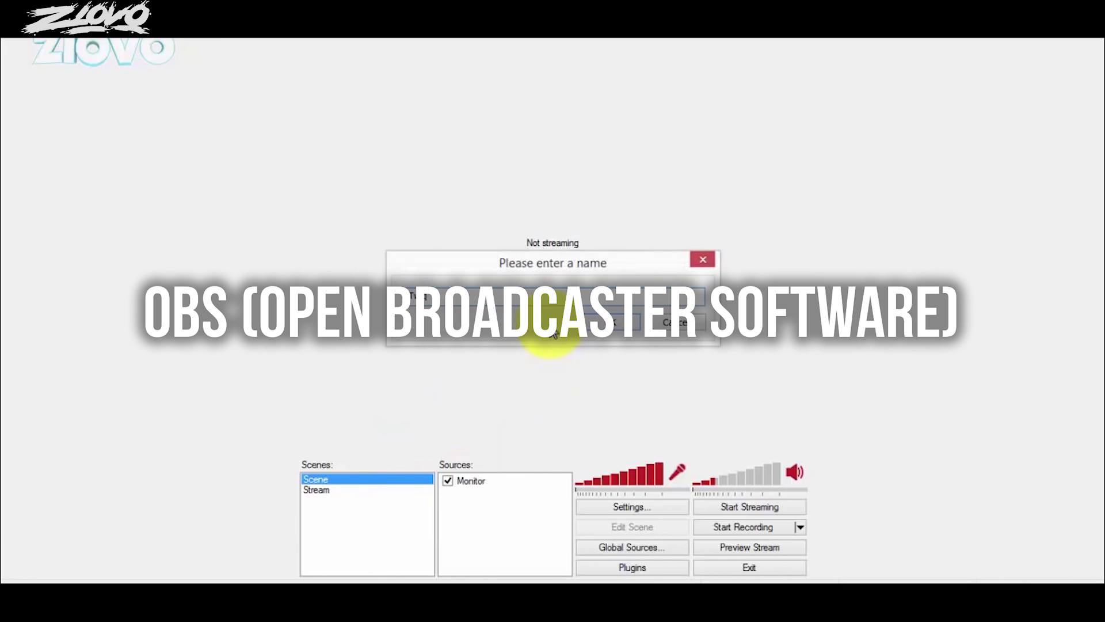
pyautogui.press('Return')
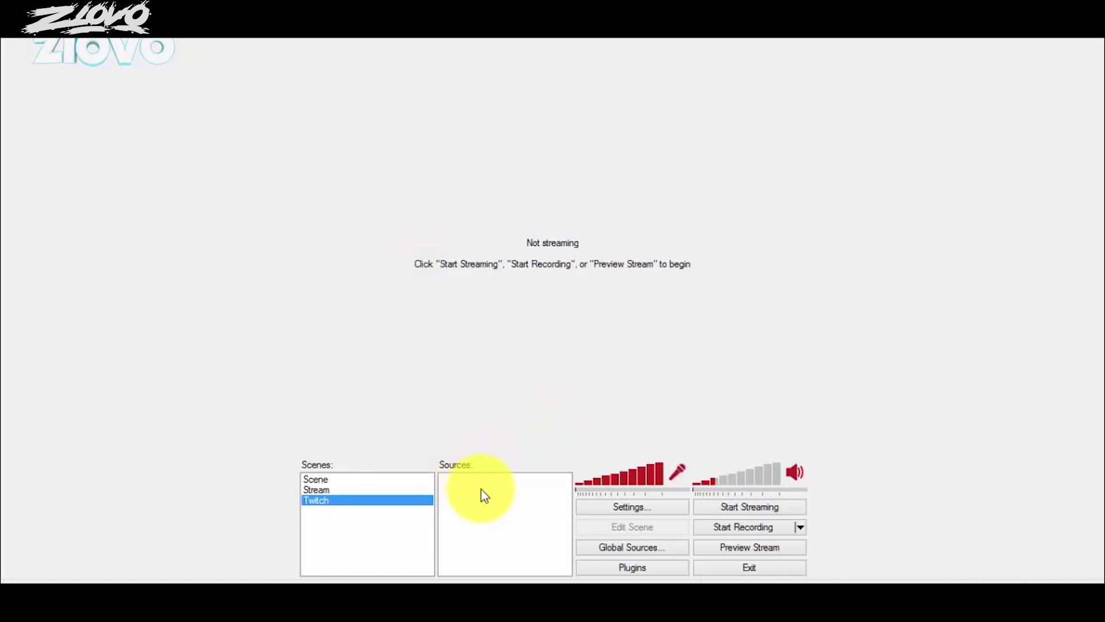
pyautogui.rightClick(483, 499)
# Step: Add a Monitor Capture source named MyScreen to the Twitch scene and start the stream preview
pyautogui.moveTo(515, 505)
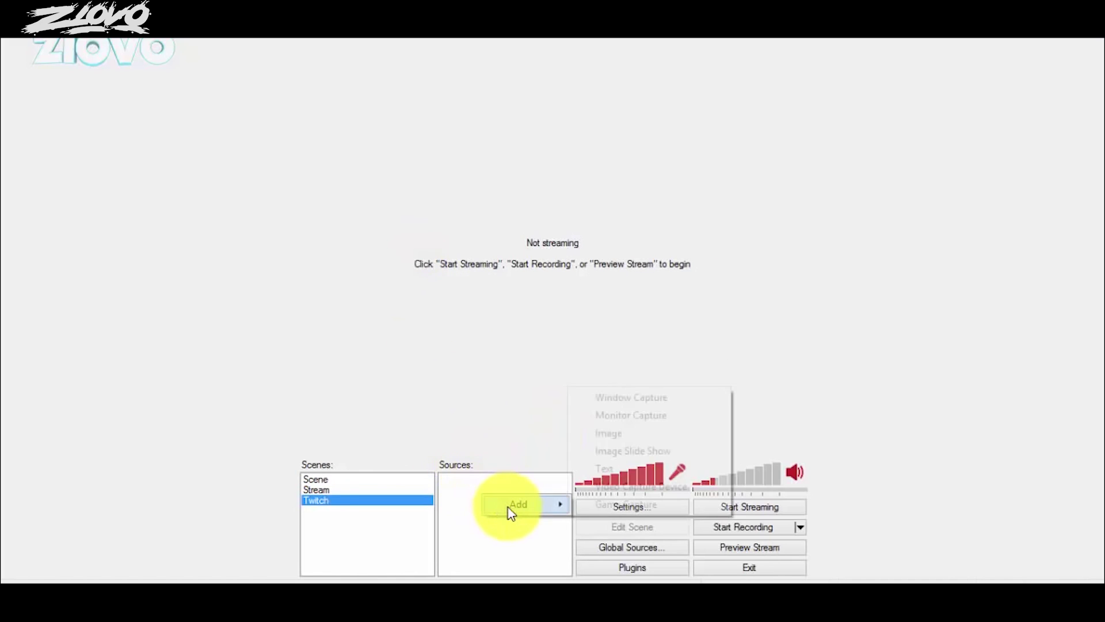
pyautogui.click(682, 415)
pyautogui.write('MyScreen')
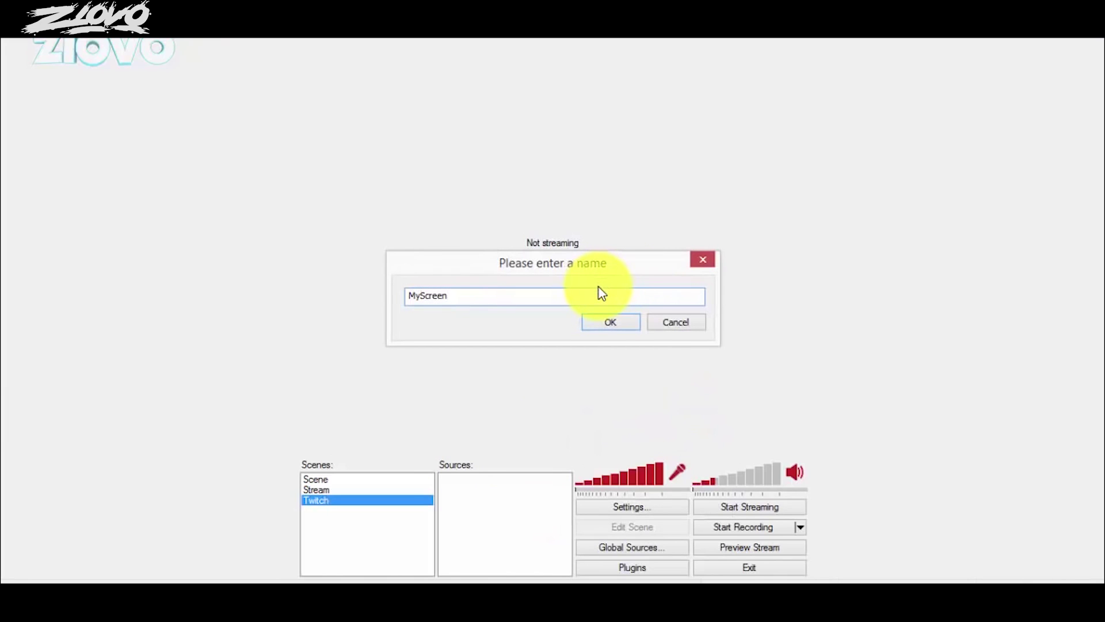
pyautogui.click(615, 321)
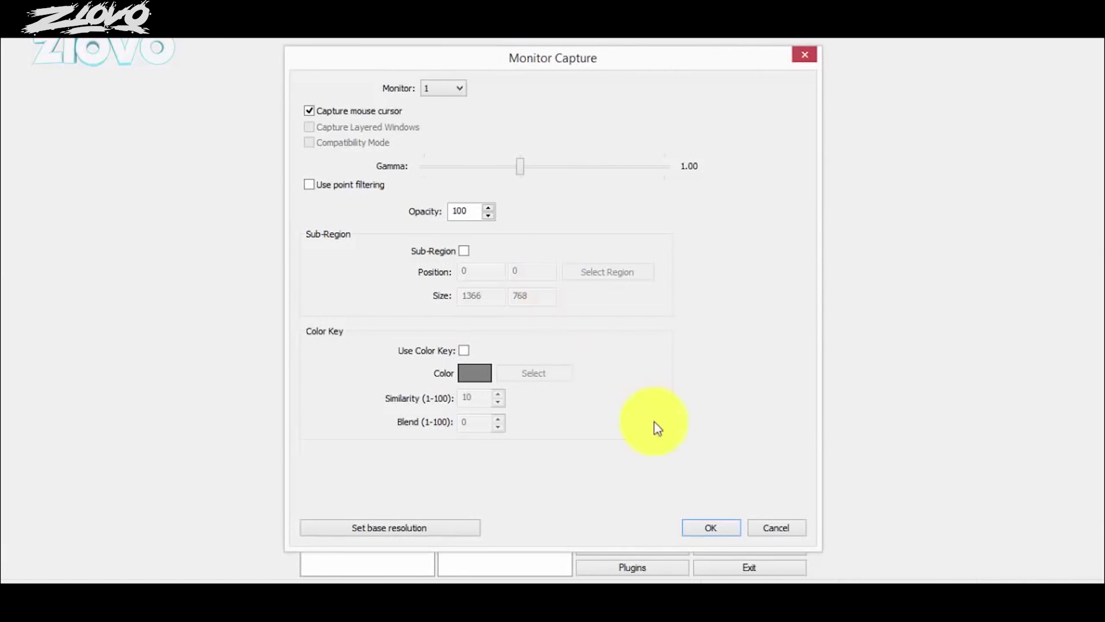
pyautogui.click(713, 534)
pyautogui.click(711, 529)
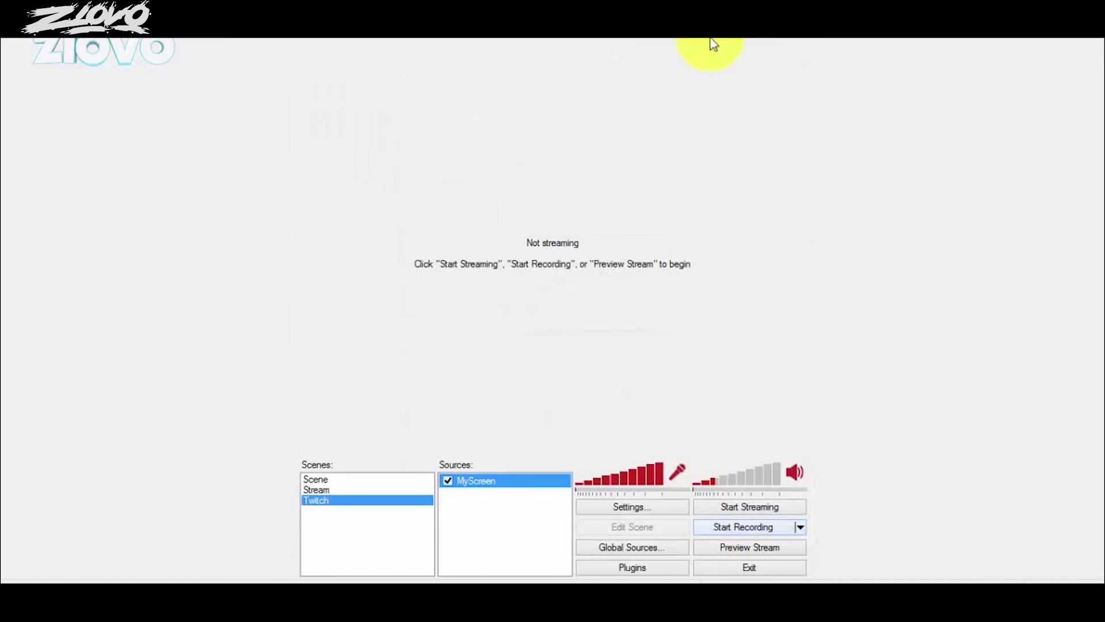
pyautogui.click(775, 550)
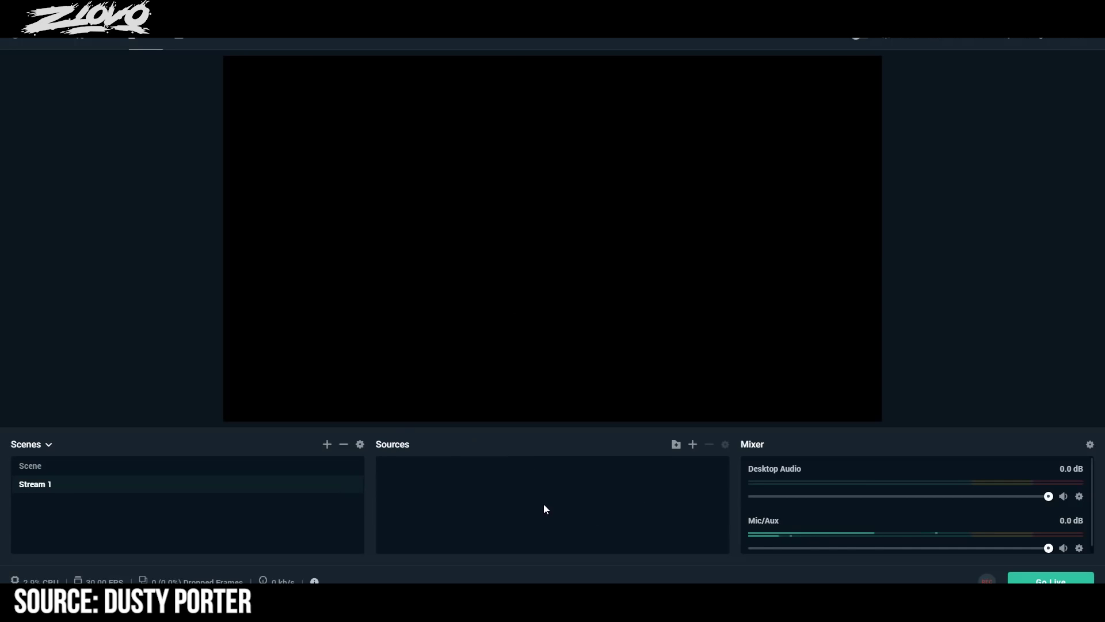
# Step: Add a Display Capture source of the entire monitor to Stream 1, keeping the default name
pyautogui.click(693, 445)
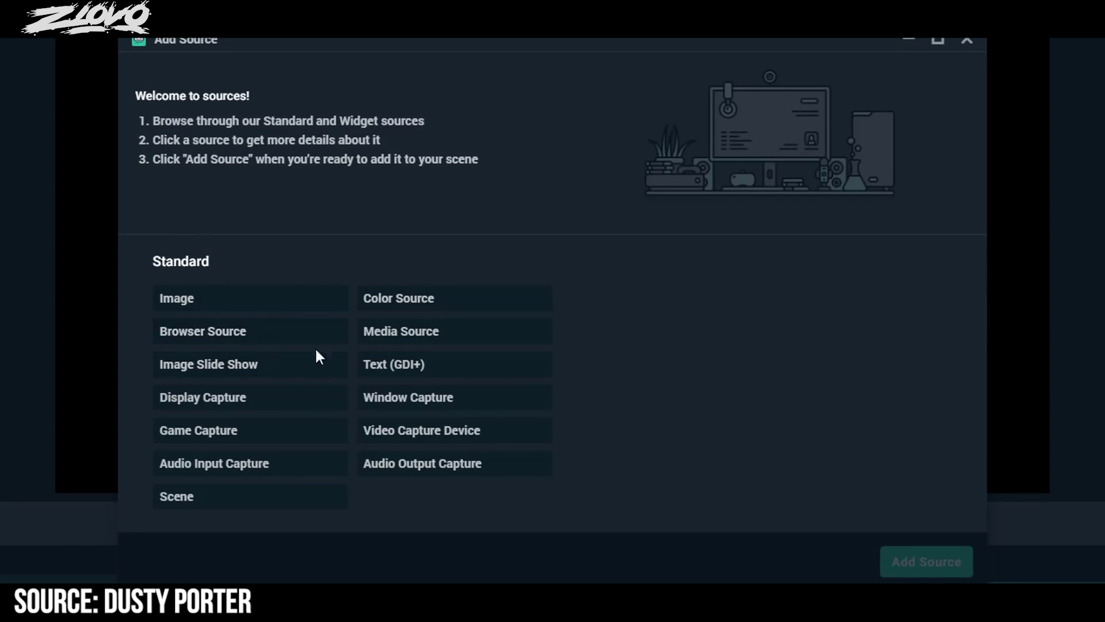
pyautogui.click(213, 406)
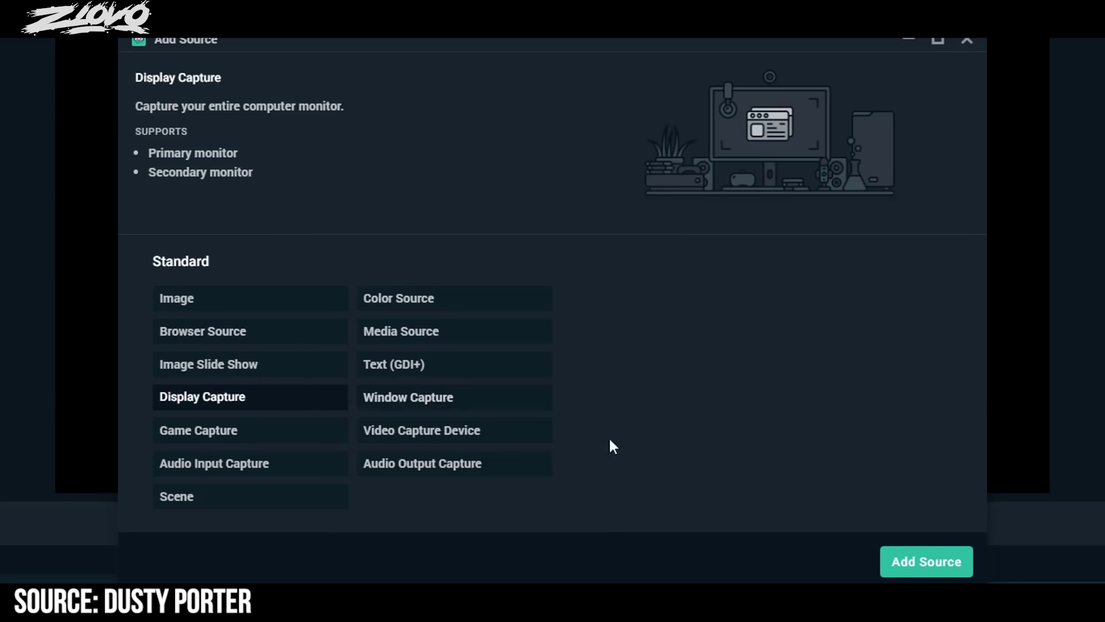
pyautogui.click(913, 562)
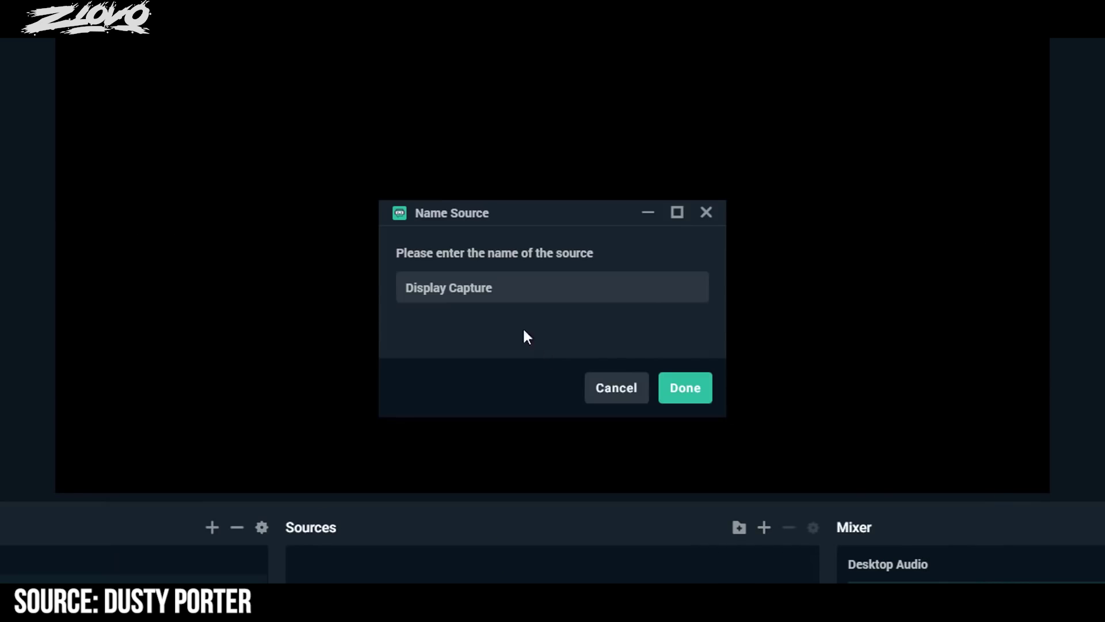
pyautogui.click(685, 387)
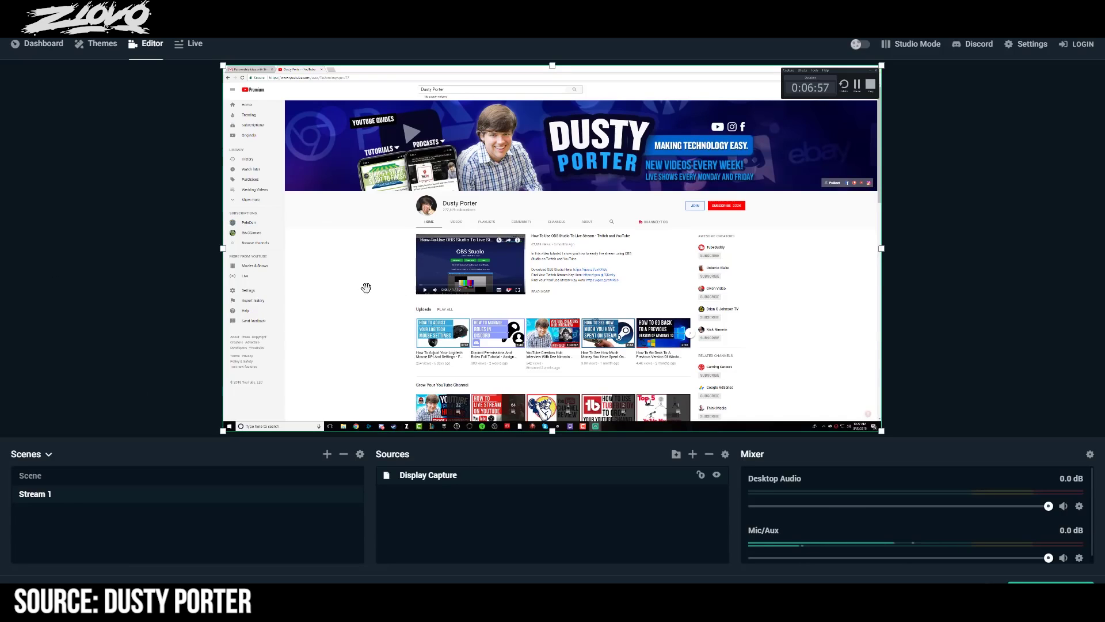
# Step: Add the webcam as a Video Capture Device source, keeping its default name
pyautogui.click(693, 454)
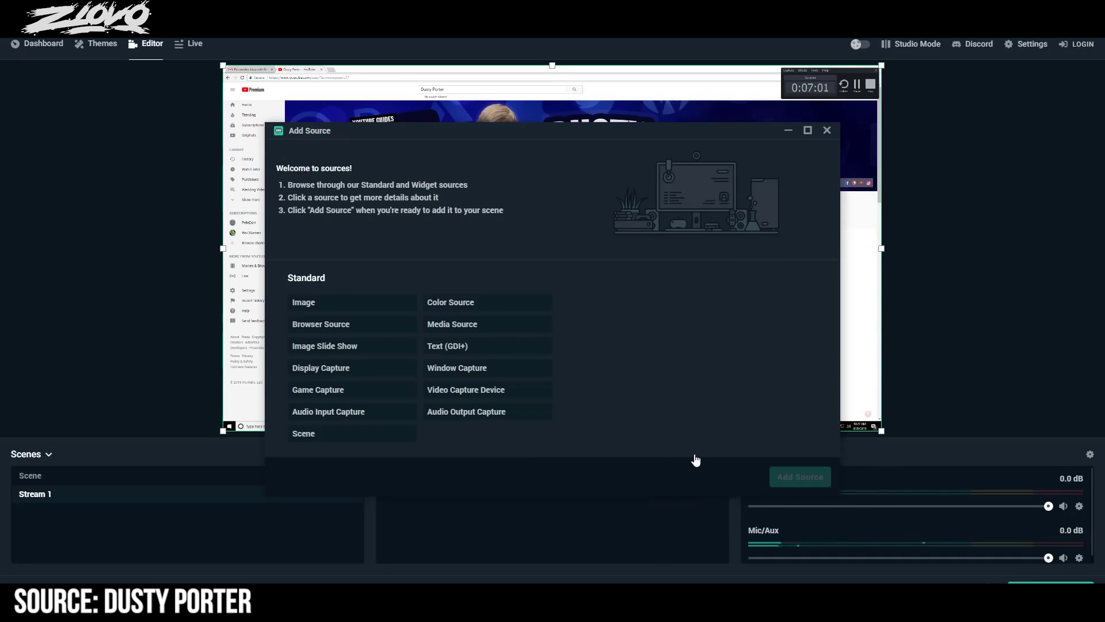
pyautogui.click(460, 391)
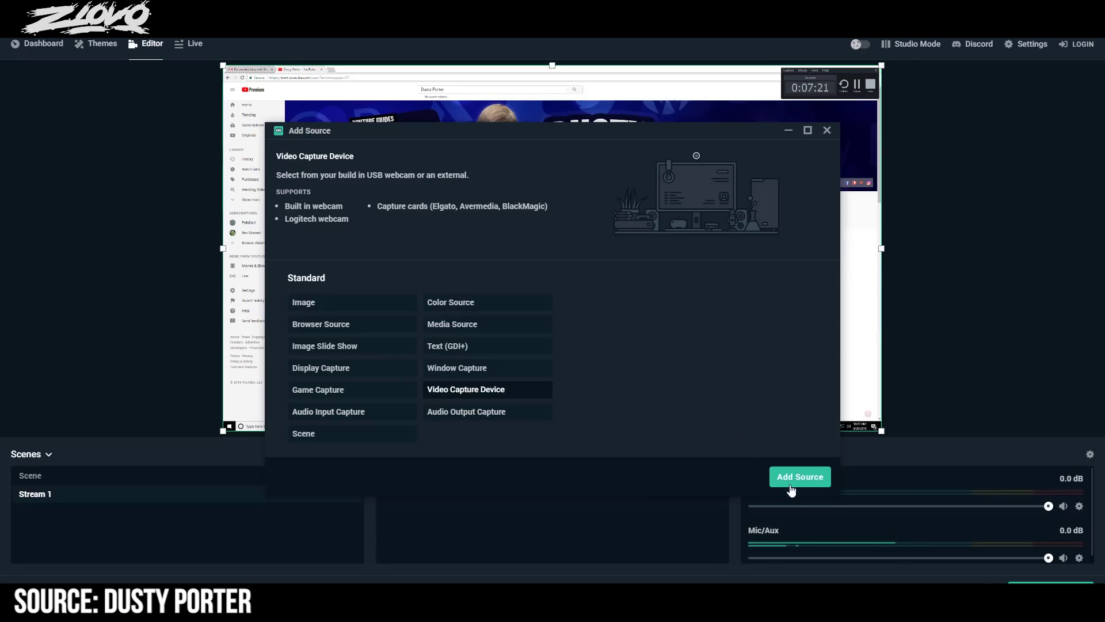
pyautogui.click(808, 479)
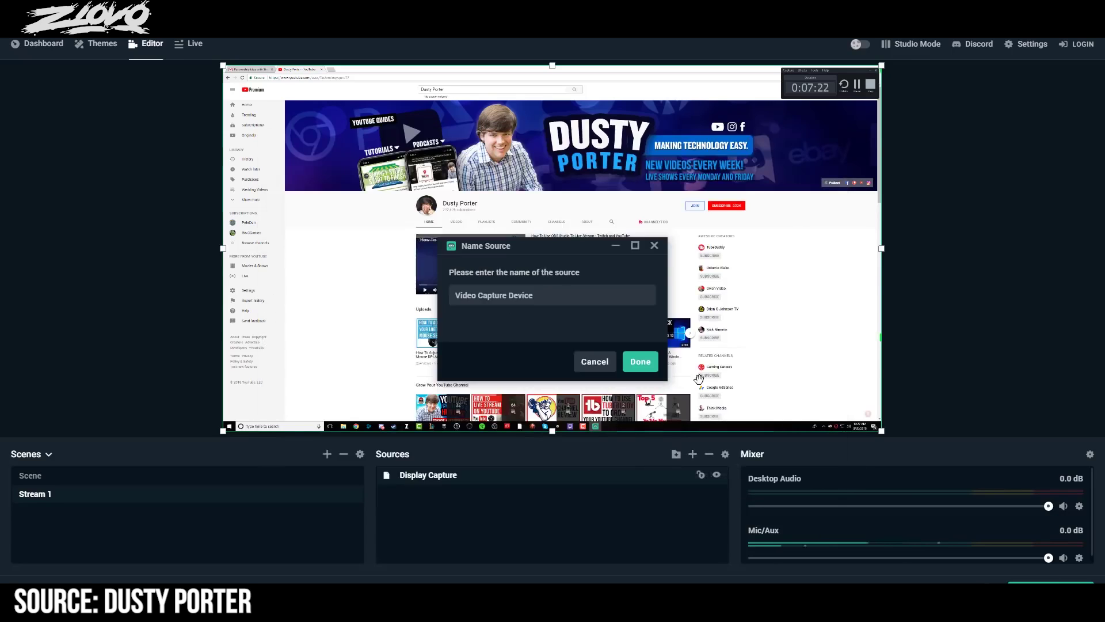
pyautogui.click(640, 361)
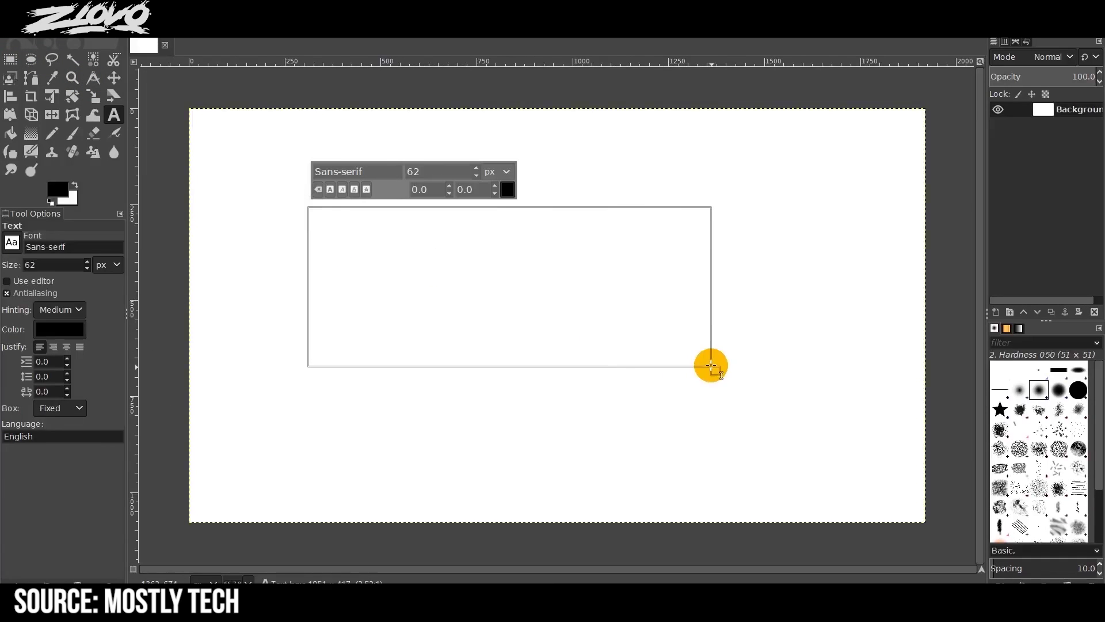
# Step: Enter 'bla bla bla!', save the recording into FlashBack Movies and dismiss the performance warning
pyautogui.write('bla bla bla!')
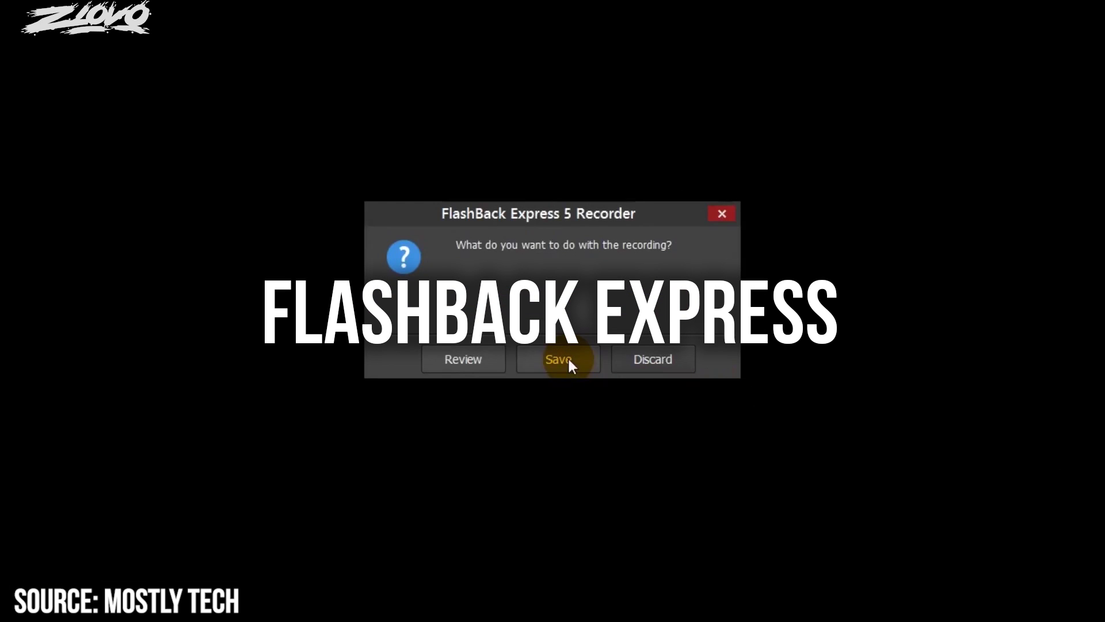
pyautogui.click(569, 360)
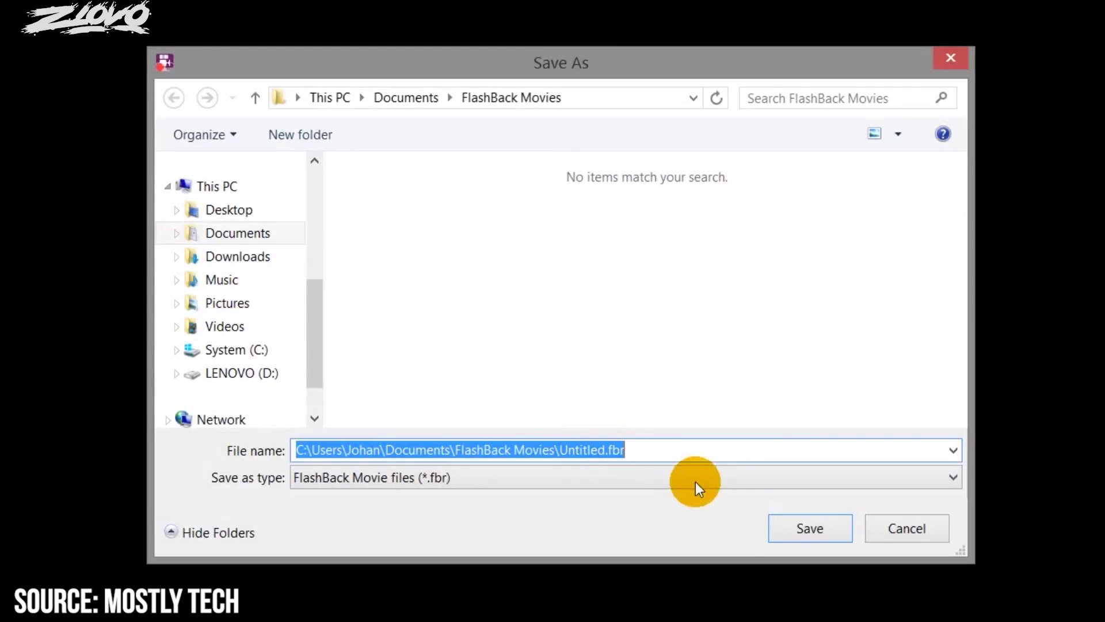
pyautogui.click(812, 512)
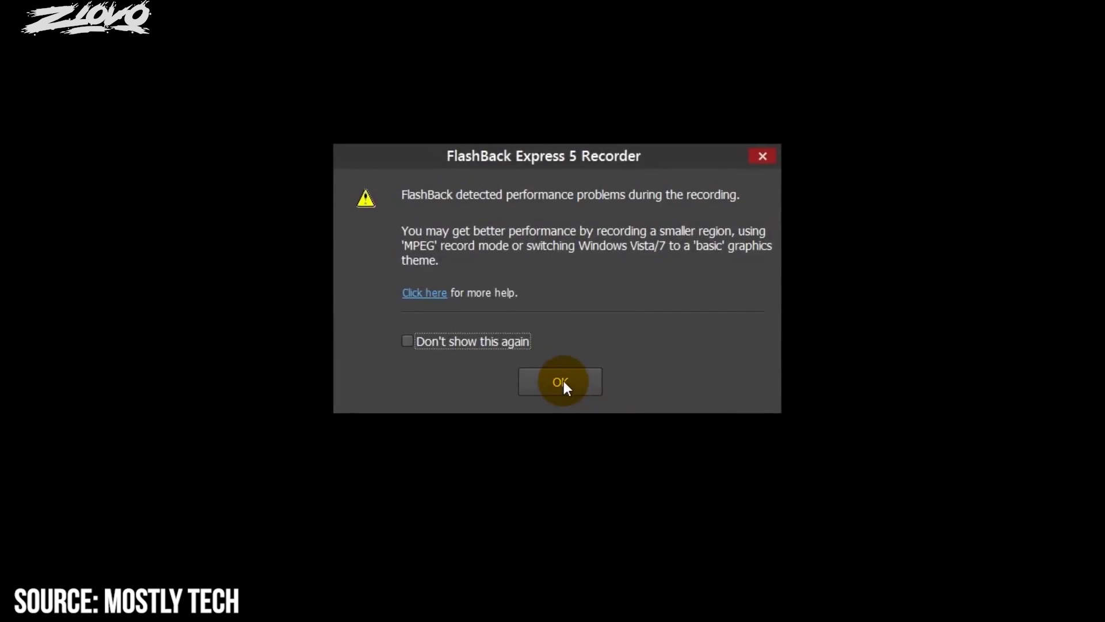
pyautogui.click(562, 380)
# Step: Open the most recent recording, play it back, and start exporting it as MPEG4
pyautogui.rightClick(832, 579)
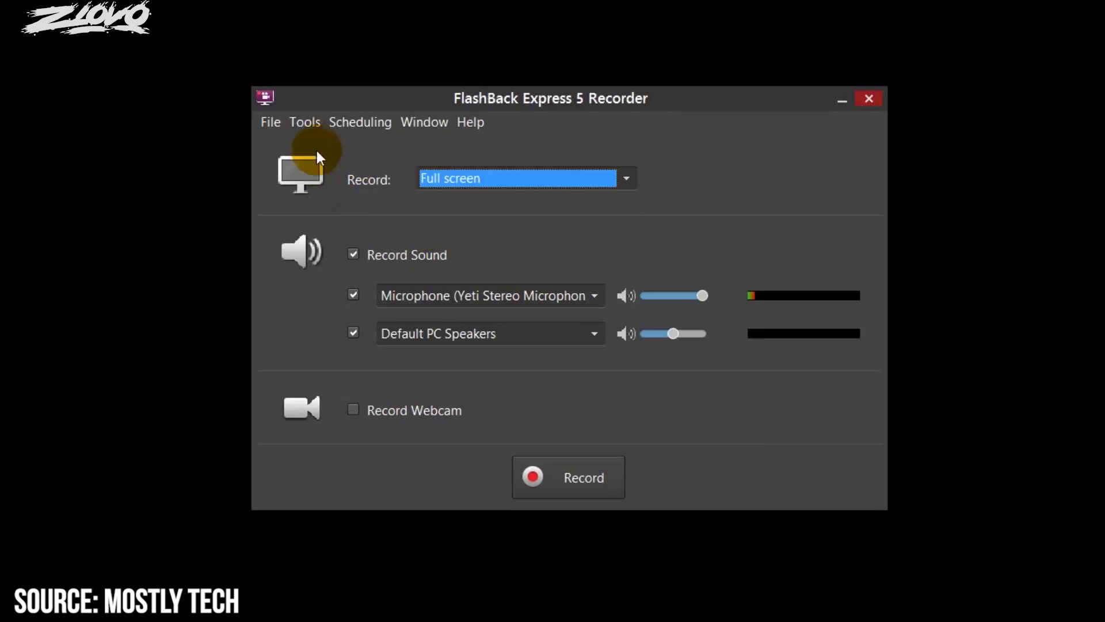
pyautogui.click(272, 120)
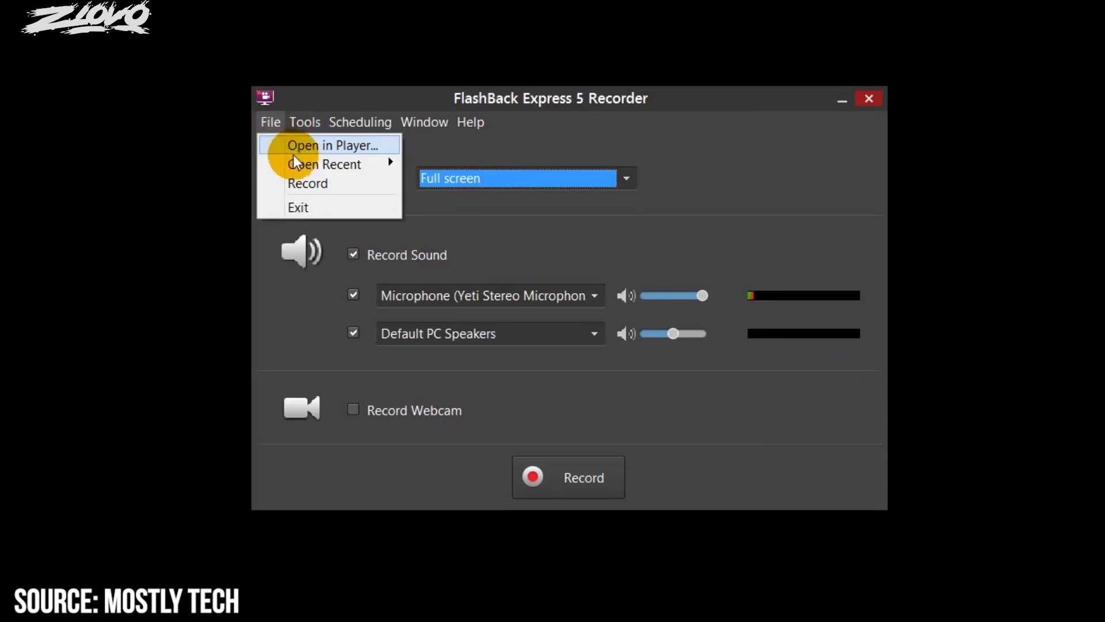
pyautogui.moveTo(323, 163)
pyautogui.click(483, 164)
pyautogui.click(254, 416)
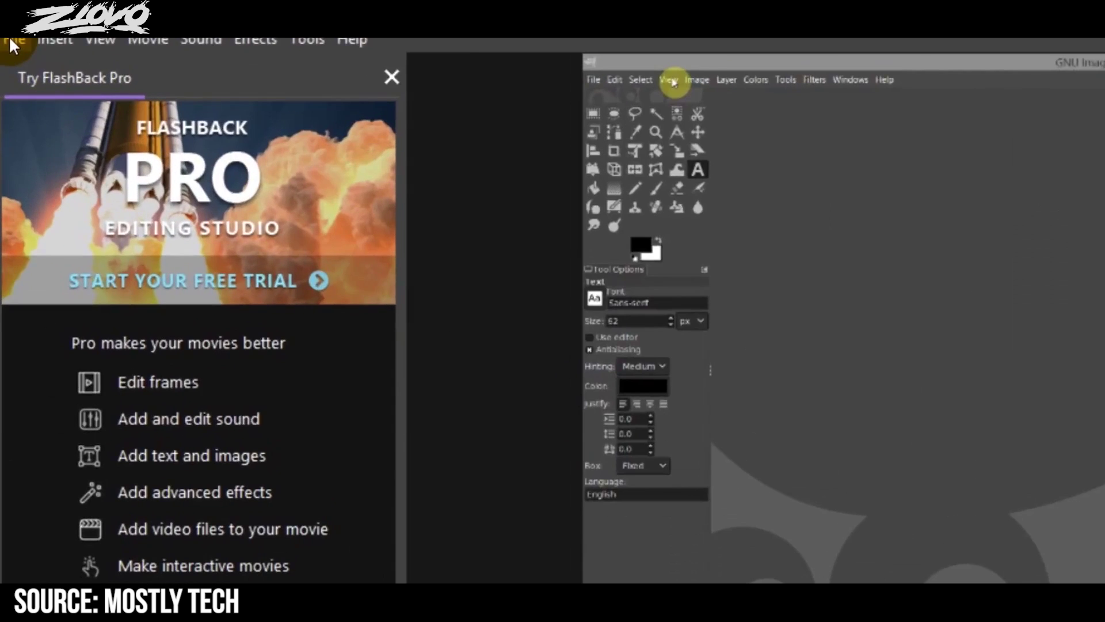
pyautogui.click(11, 46)
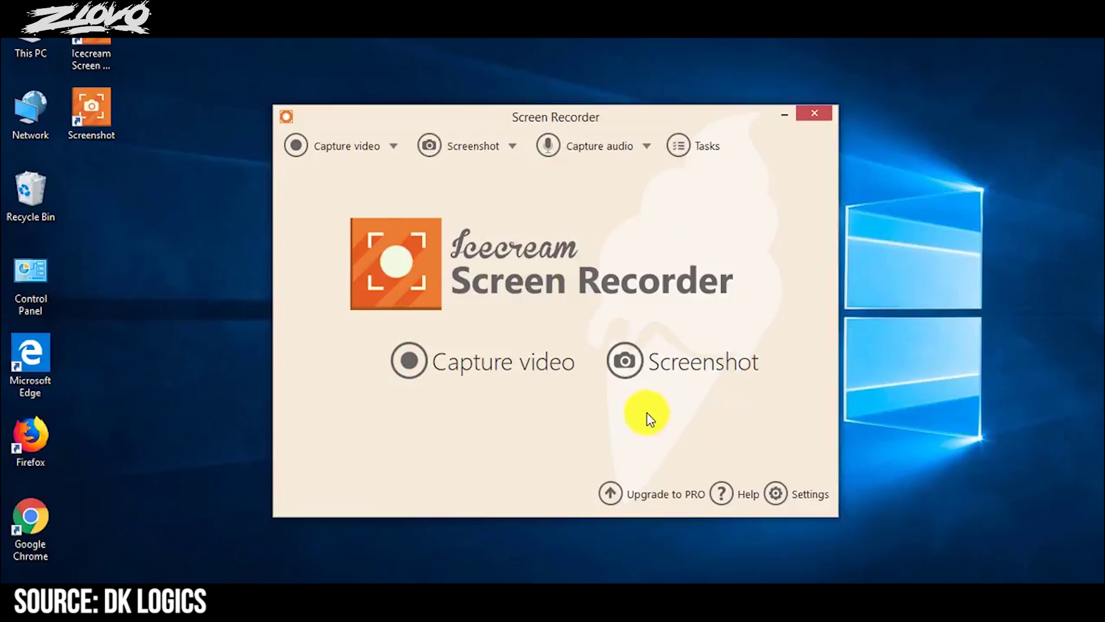
# Step: Check the video area, screenshot area and audio bitrate dropdowns, then begin a video capture
pyautogui.click(296, 142)
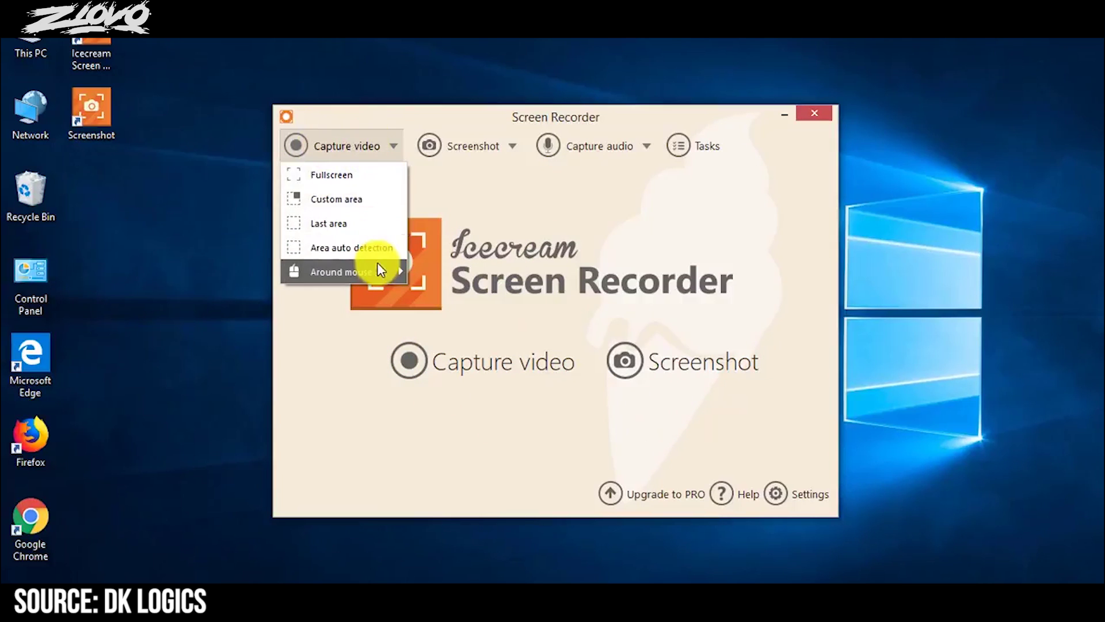
pyautogui.click(458, 149)
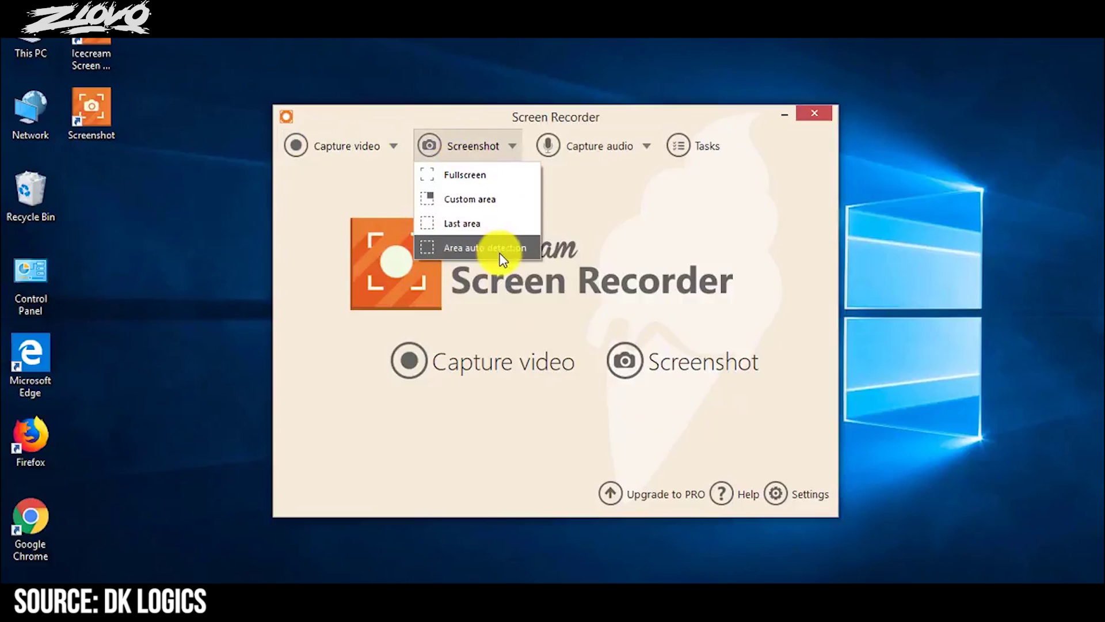
pyautogui.click(586, 150)
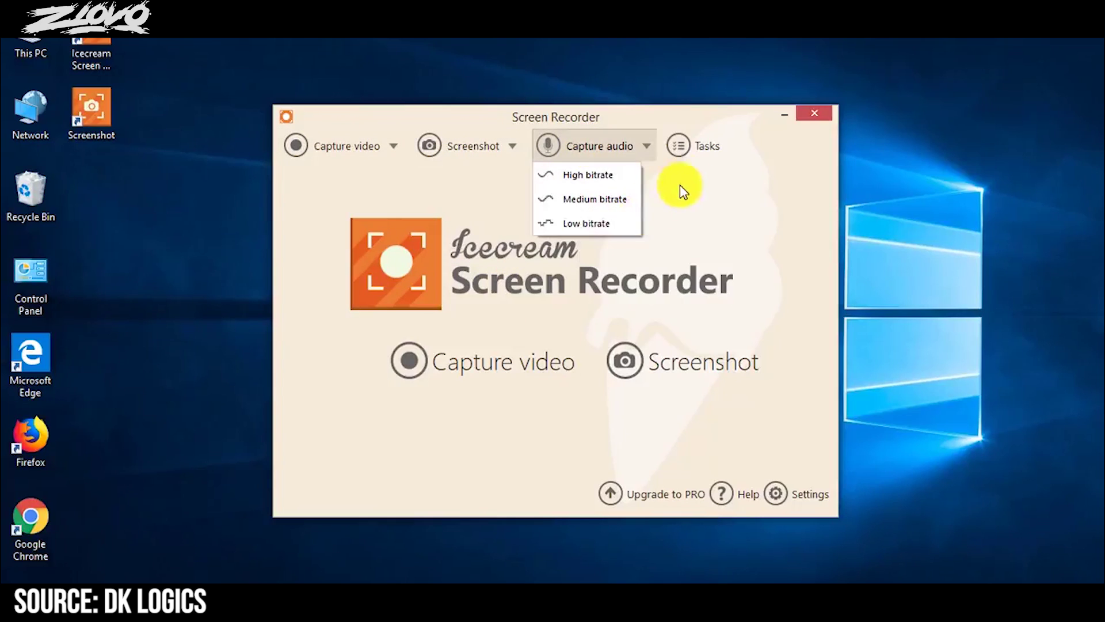
pyautogui.click(705, 147)
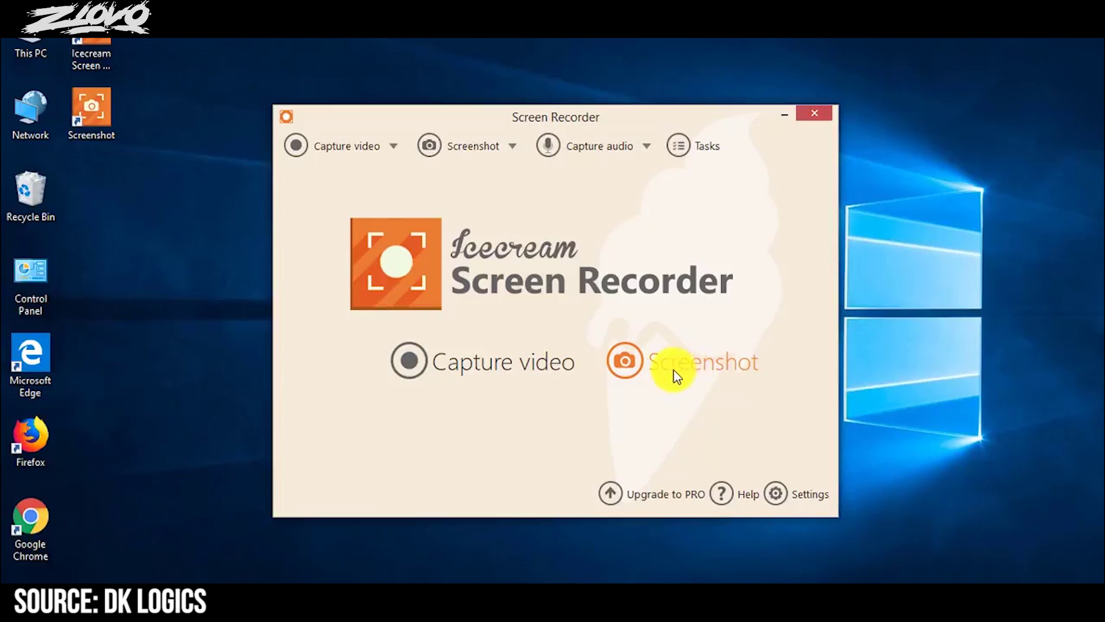
pyautogui.click(506, 366)
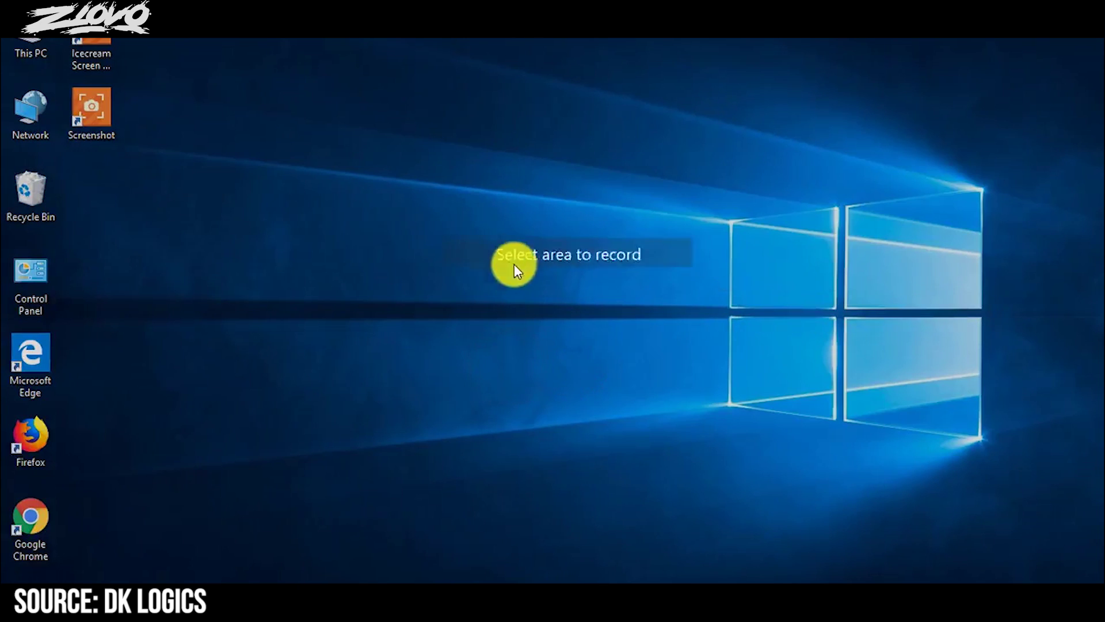
# Step: Mark out a 902 × 418 recording area, then cancel it from the capture panel
pyautogui.moveTo(305, 161)
pyautogui.mouseDown()
pyautogui.moveTo(405, 261)
pyautogui.moveTo(631, 387)
pyautogui.moveTo(1036, 499)
pyautogui.mouseUp()
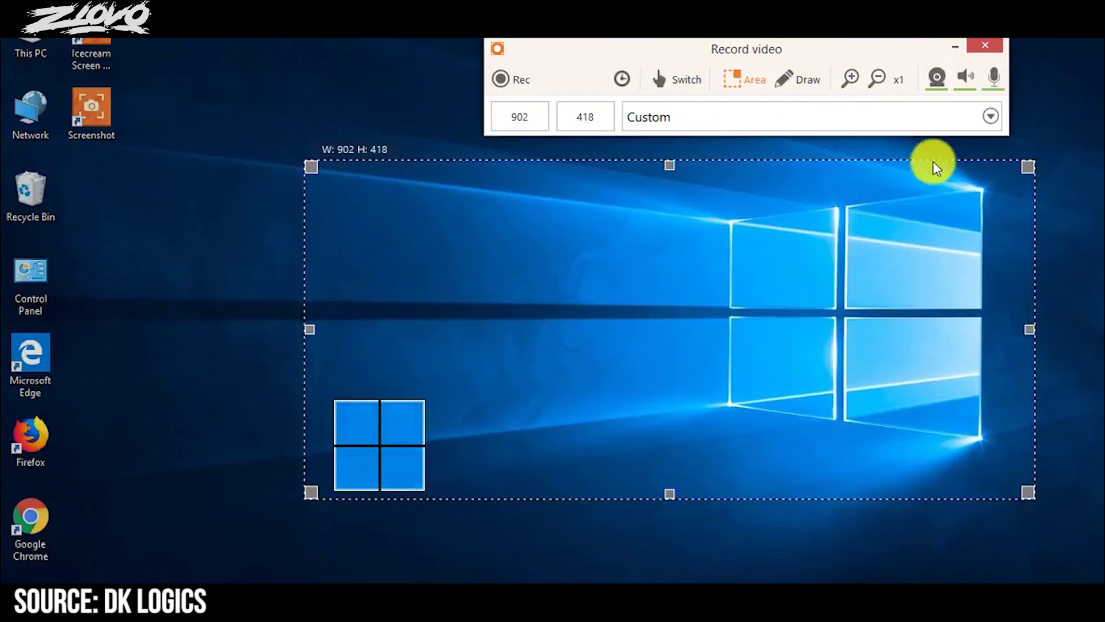
pyautogui.click(989, 47)
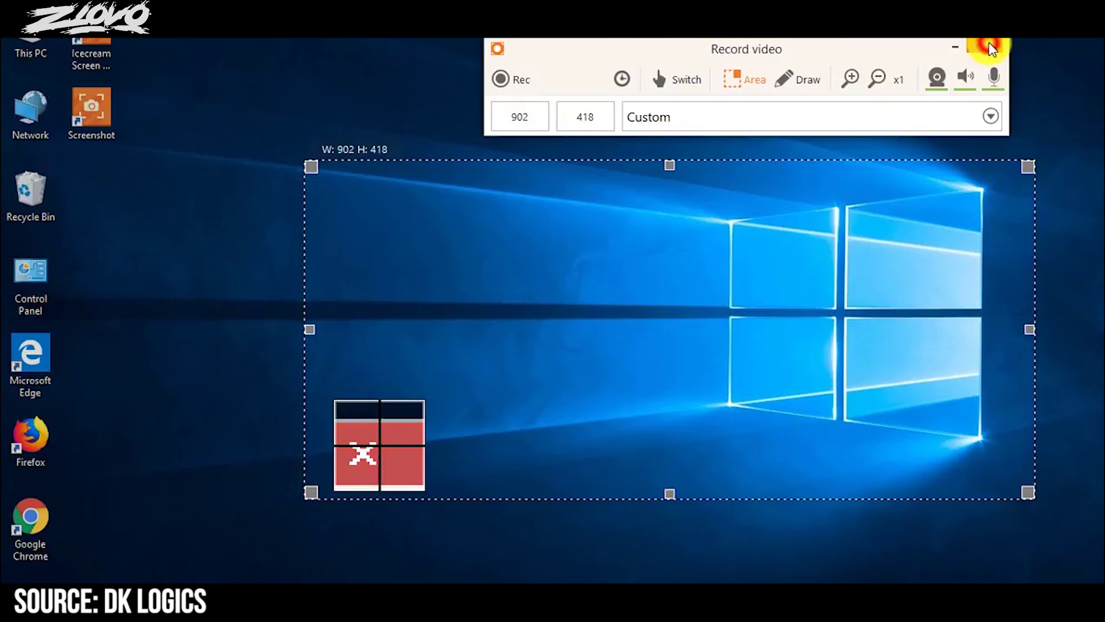